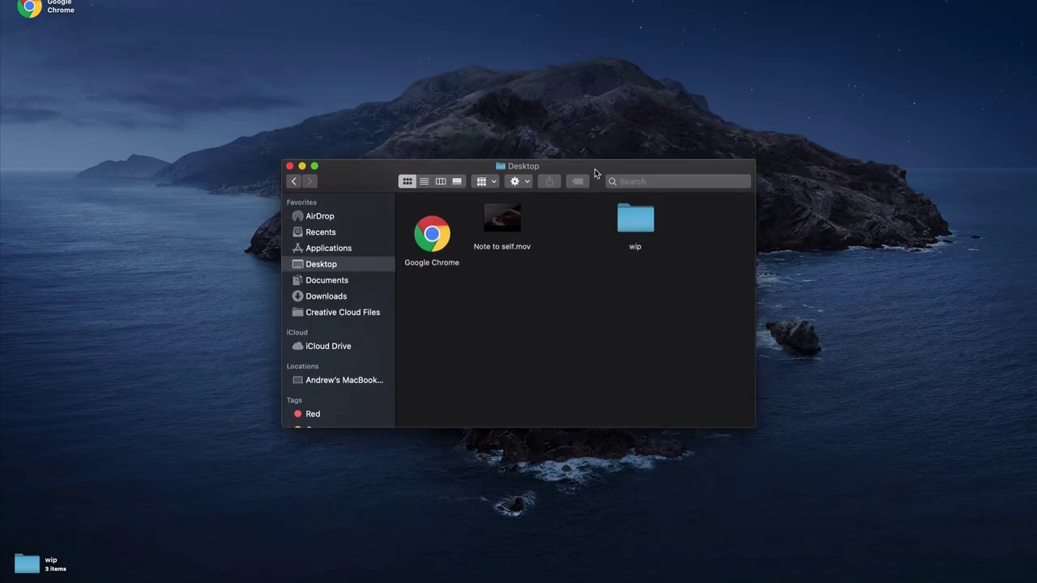
- Launch Time Machine from Spotlight search
drag(595, 173, 596, 182)
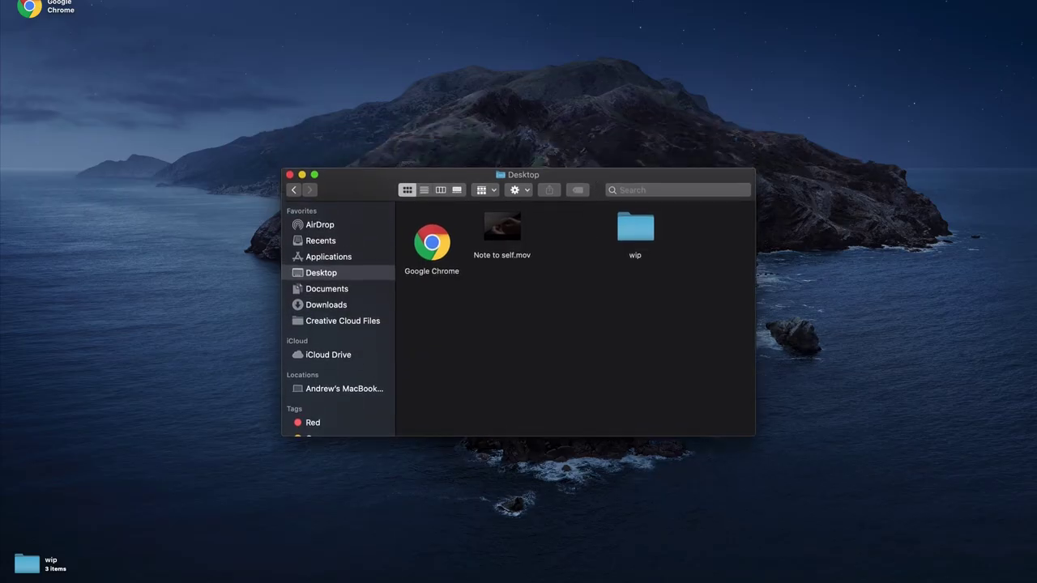
key(super+space)
text(timemachine)
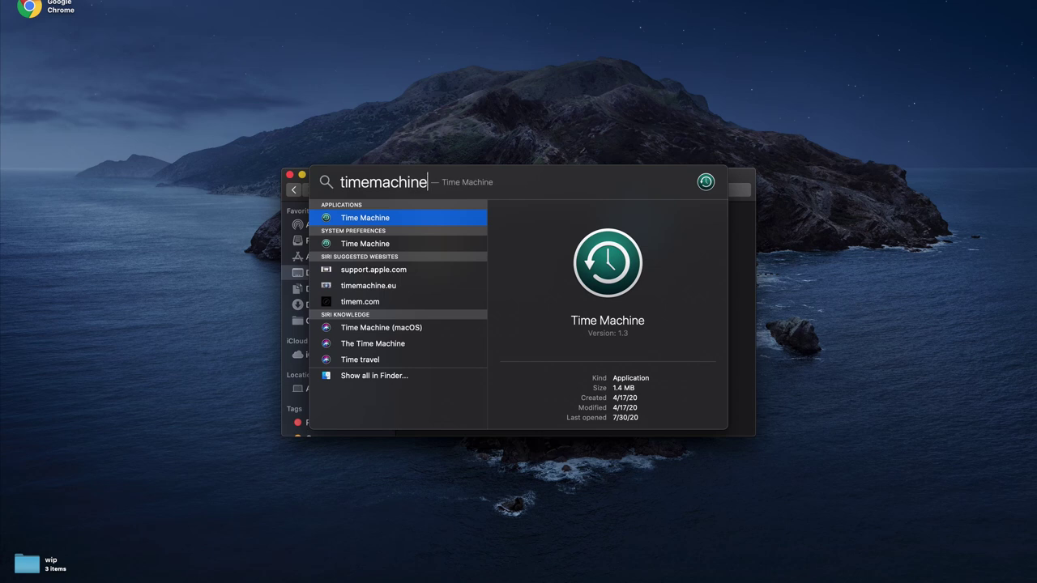
key(Return)
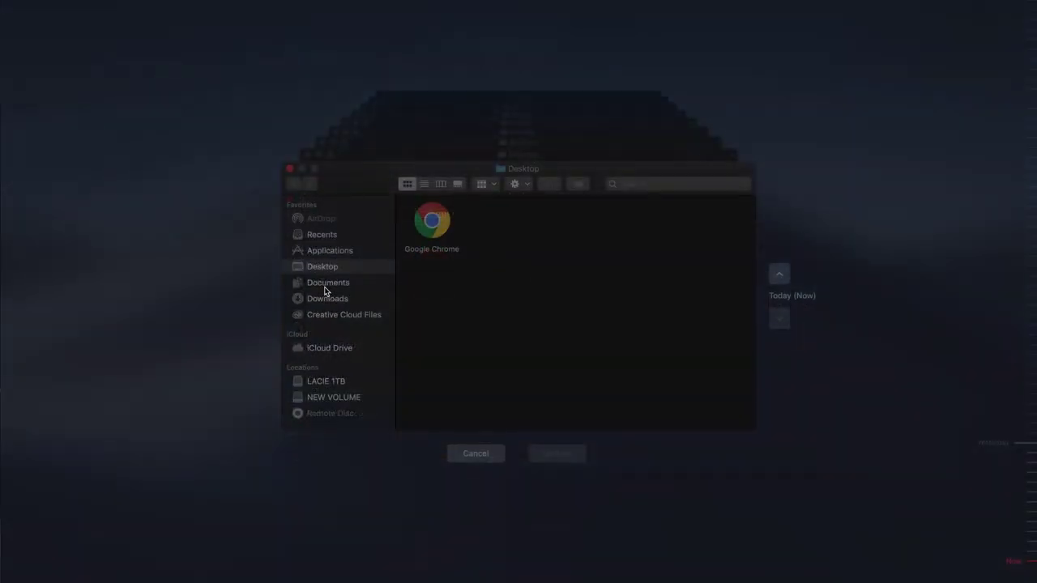
- Restore the YouTube folder in Documents from the Yesterday at 11:28 AM backup
click(327, 282)
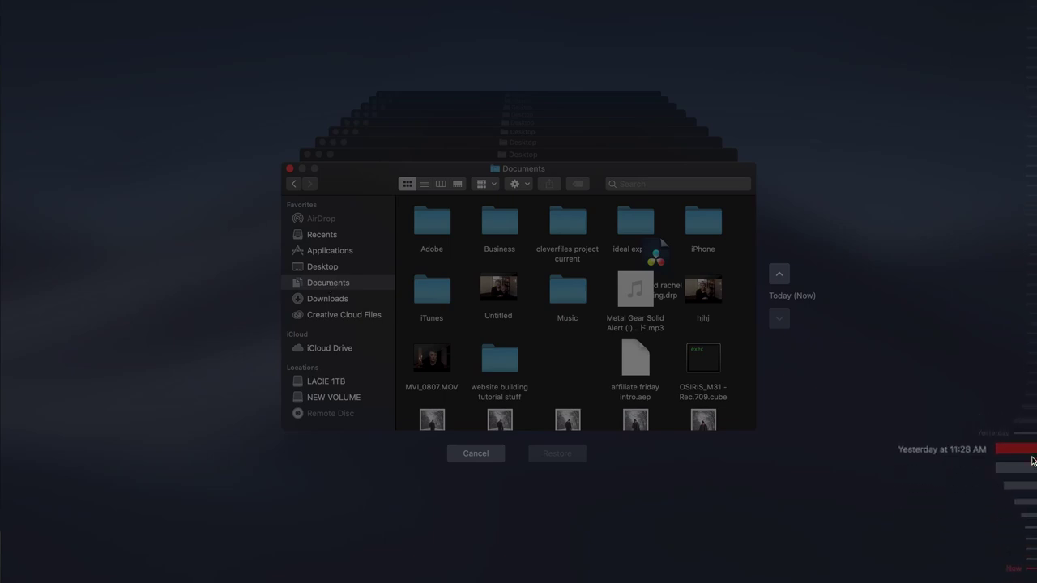
click(1031, 459)
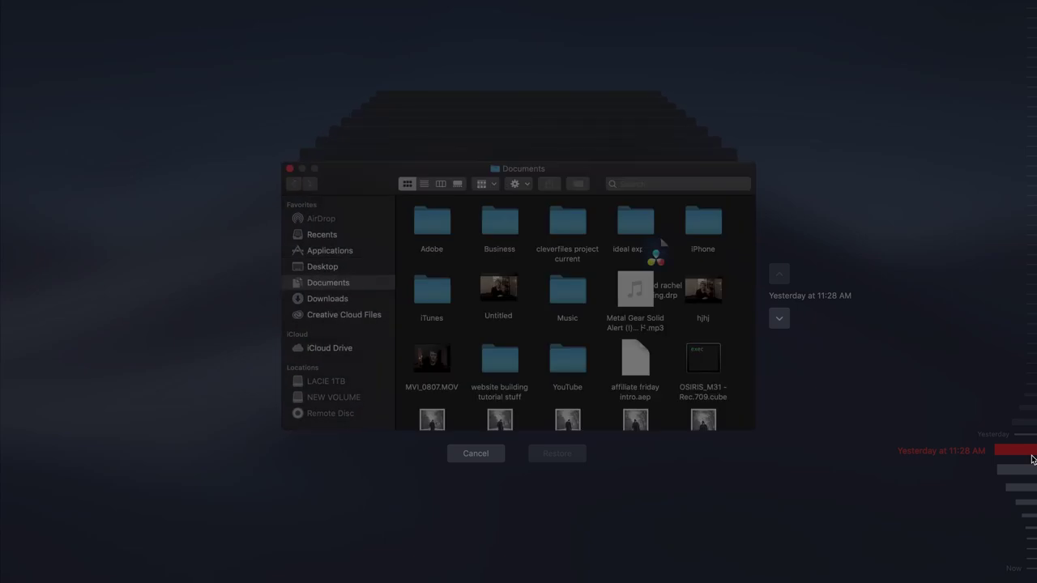
click(569, 363)
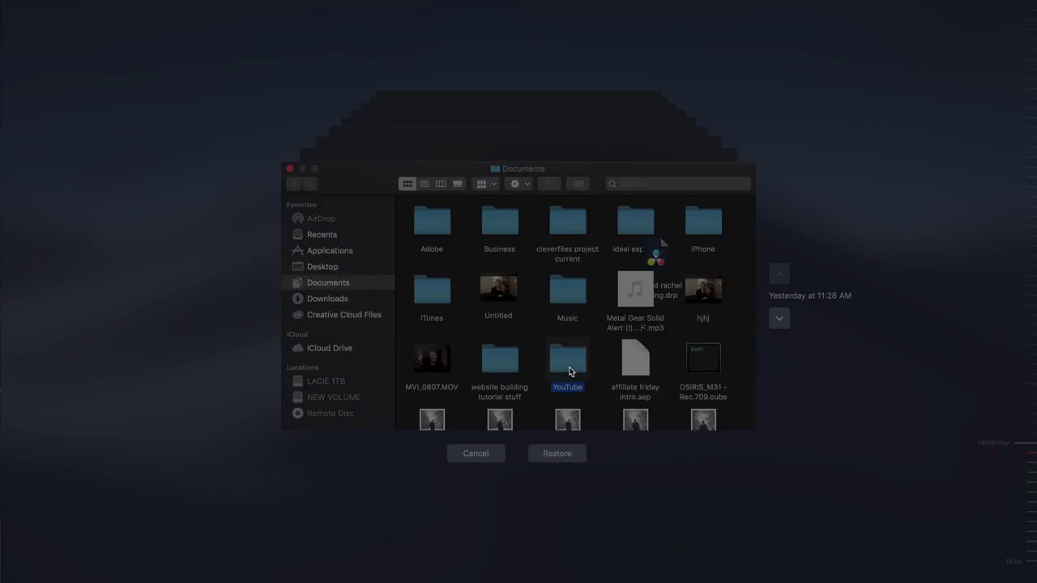
click(557, 454)
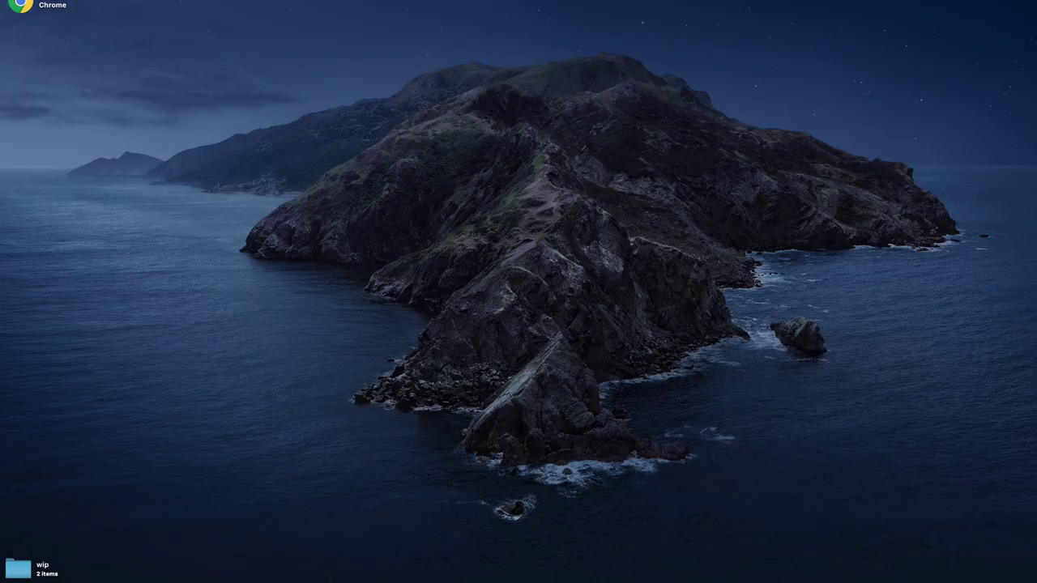
- Launch Disk Drill from Spotlight to list the APPLE SSD AP0256M and its volumes
key(super+space)
text(dis)
key(Return)
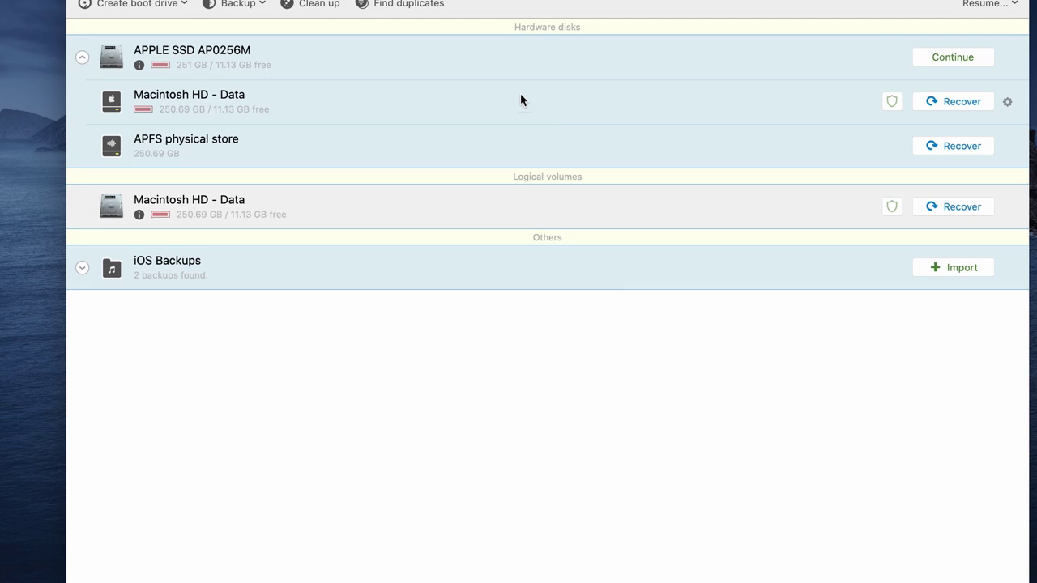
- Start a lost-file scan of the Macintosh HD - Data volume
click(962, 103)
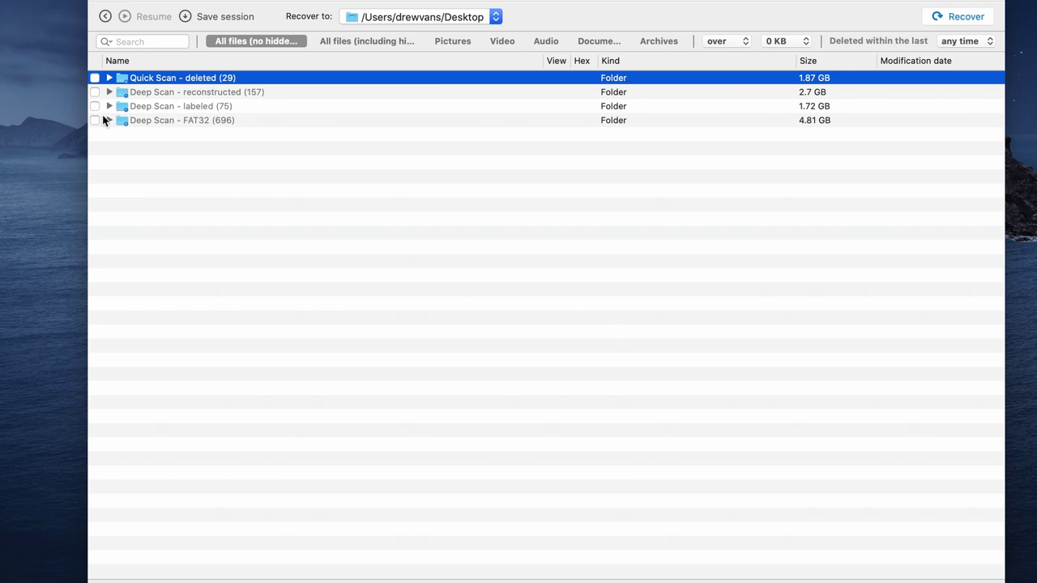
- Browse the Deep Scan results and expand Deep Scan - labeled › Pictures (62) to reach the JPEGs
click(110, 93)
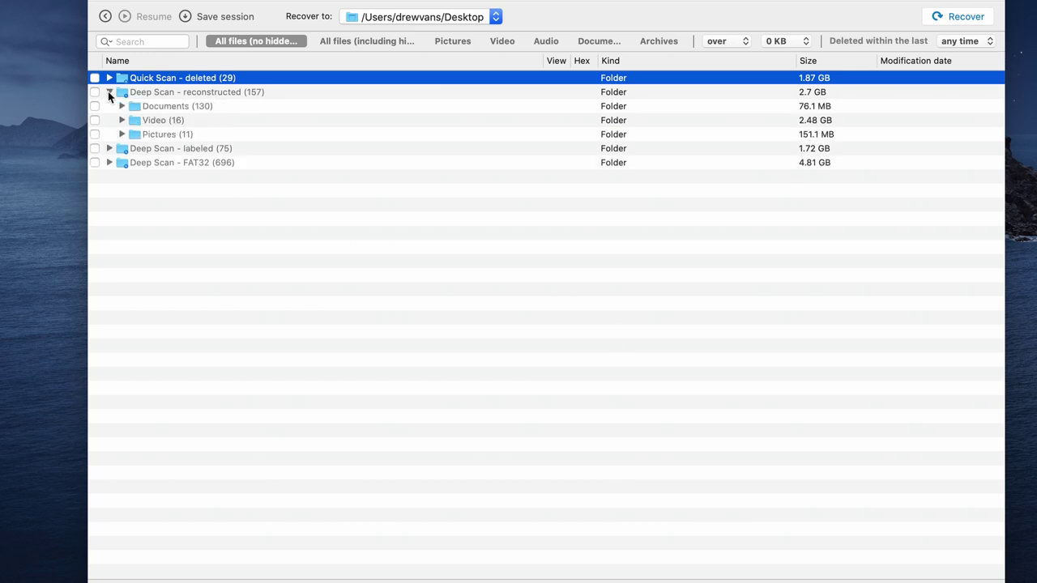
click(123, 134)
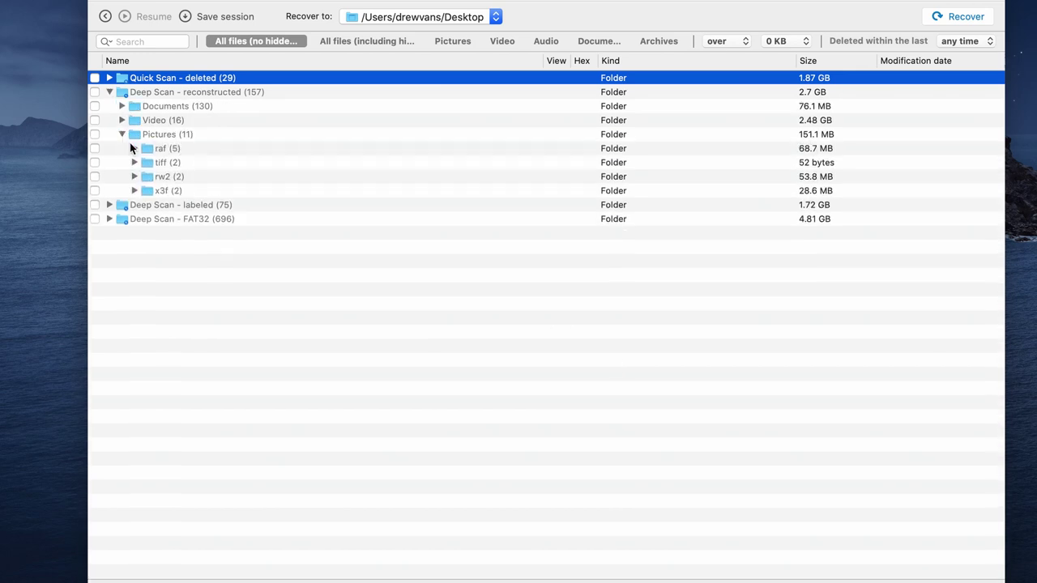
click(123, 134)
click(109, 92)
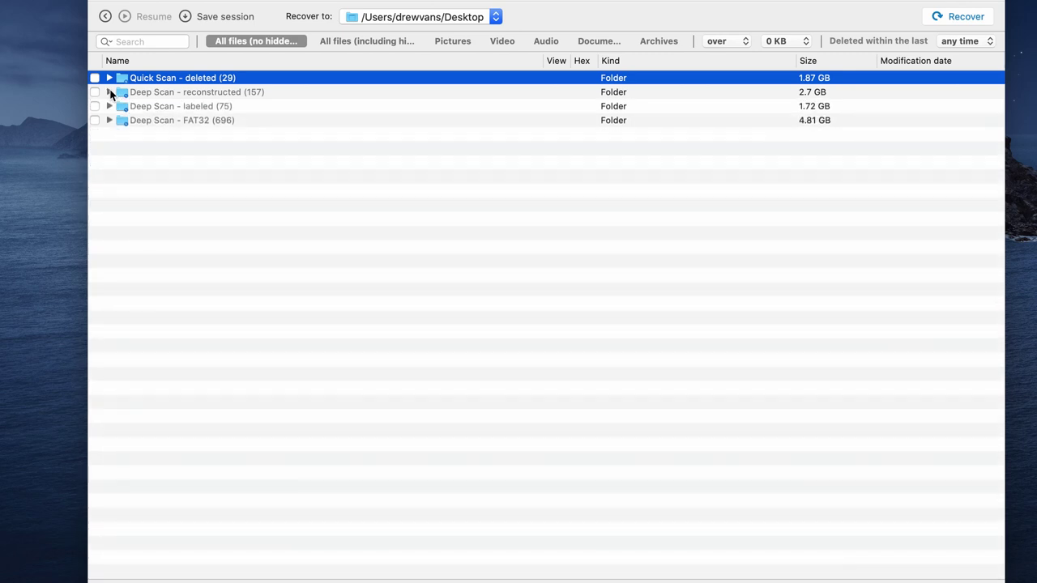
click(109, 106)
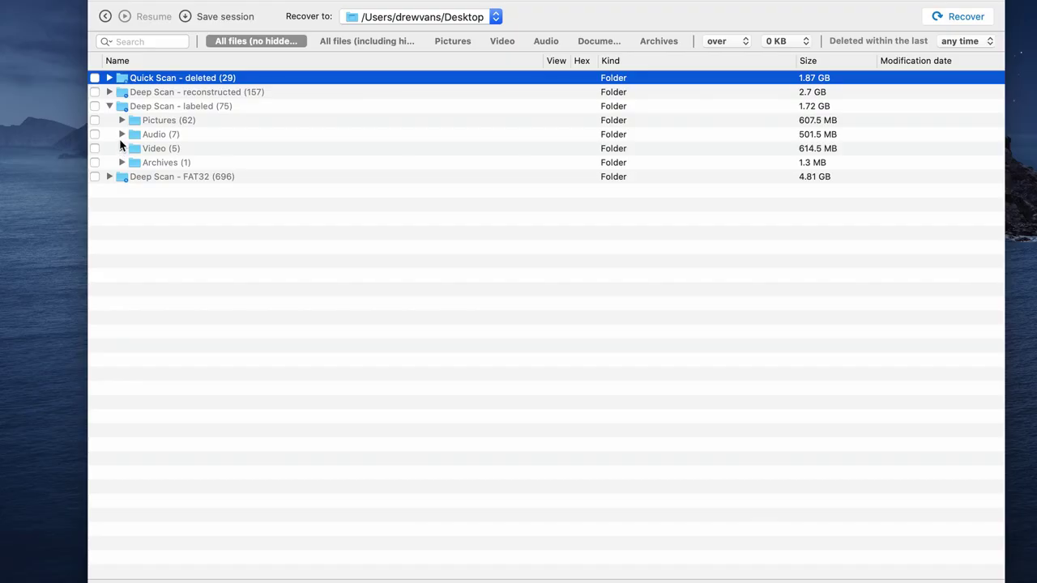
click(123, 121)
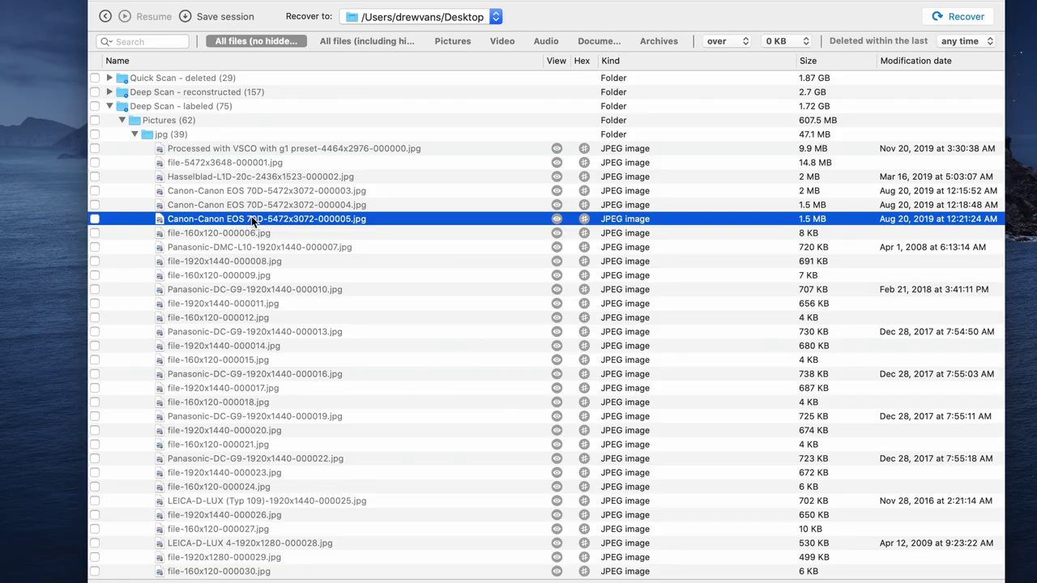
- Preview the Canon 000005 photo
click(556, 219)
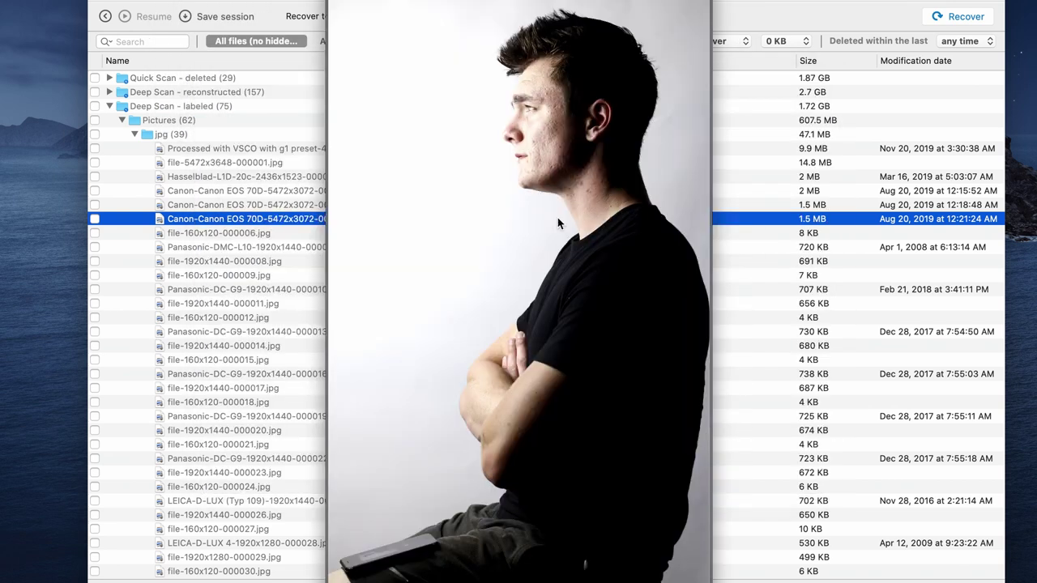
click(557, 217)
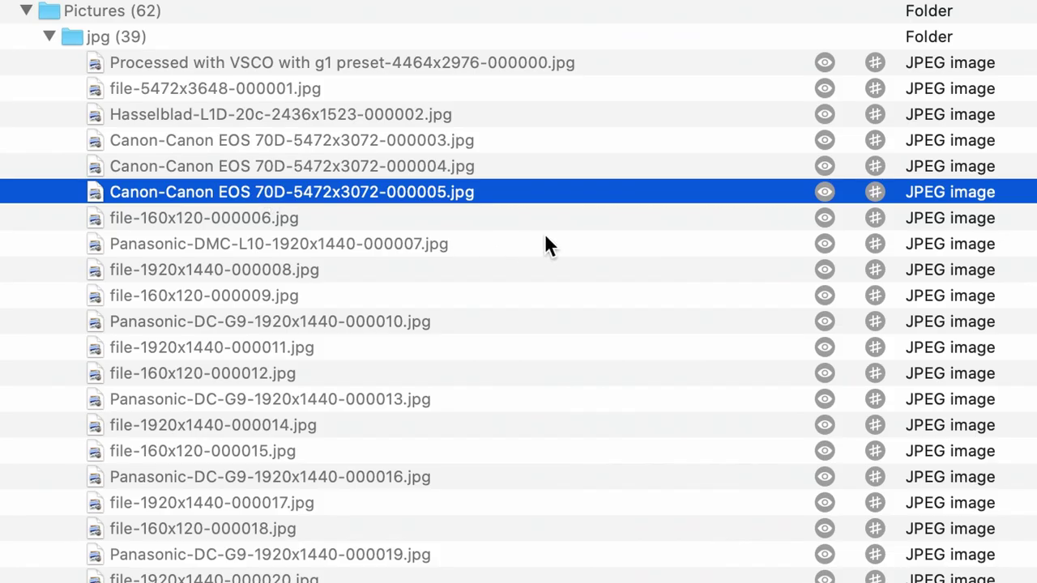
click(825, 195)
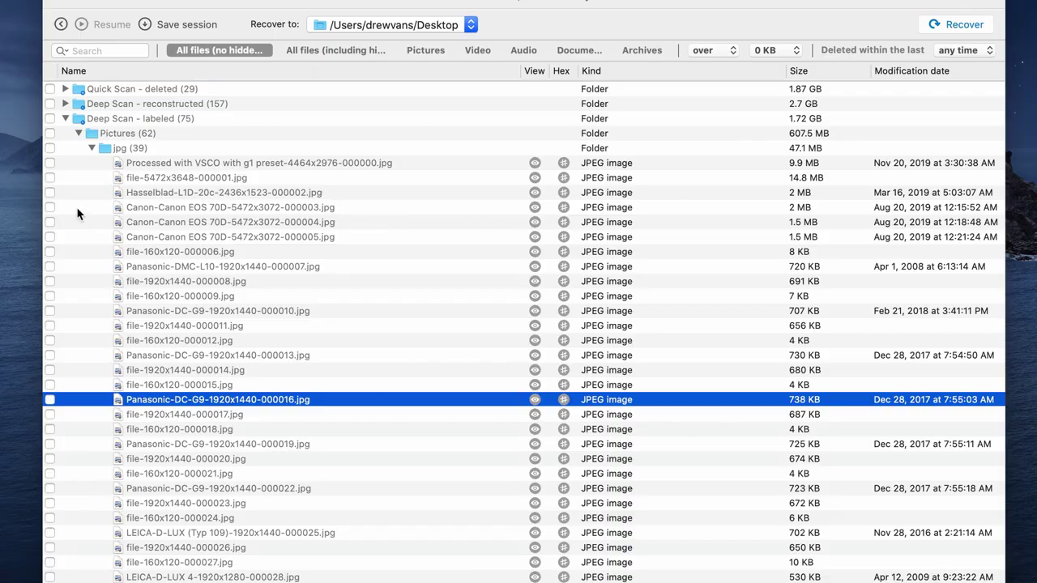
- Mark the Canon 000003, 000004 and 000005 photos for recovery, totalling 4.9 MB
click(49, 192)
click(50, 192)
click(49, 207)
click(50, 222)
click(49, 237)
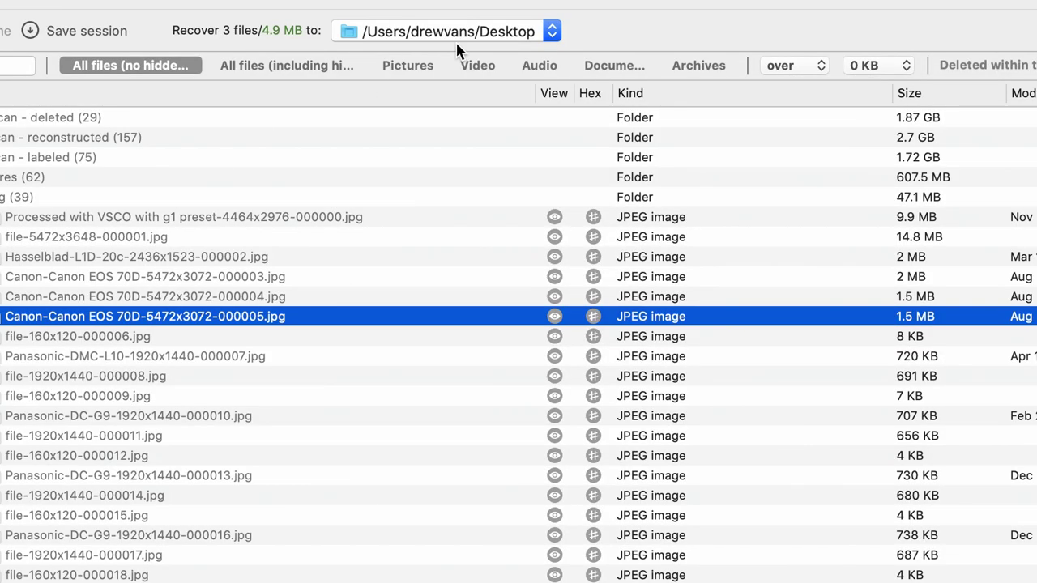
- Recover the three Canon photos to the Desktop and open the recovered Pictures › jpg folder
click(461, 37)
click(464, 36)
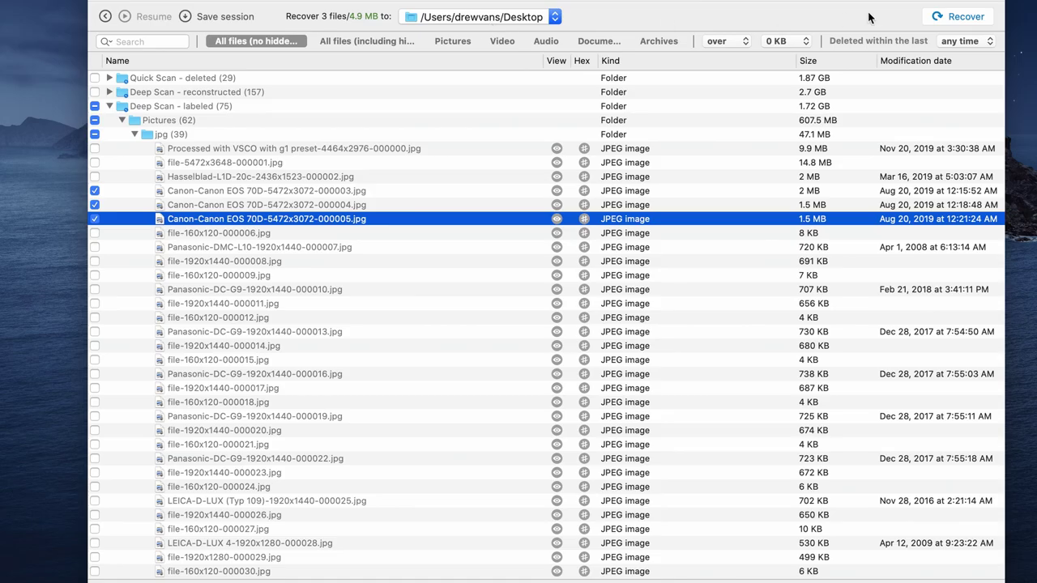
click(950, 19)
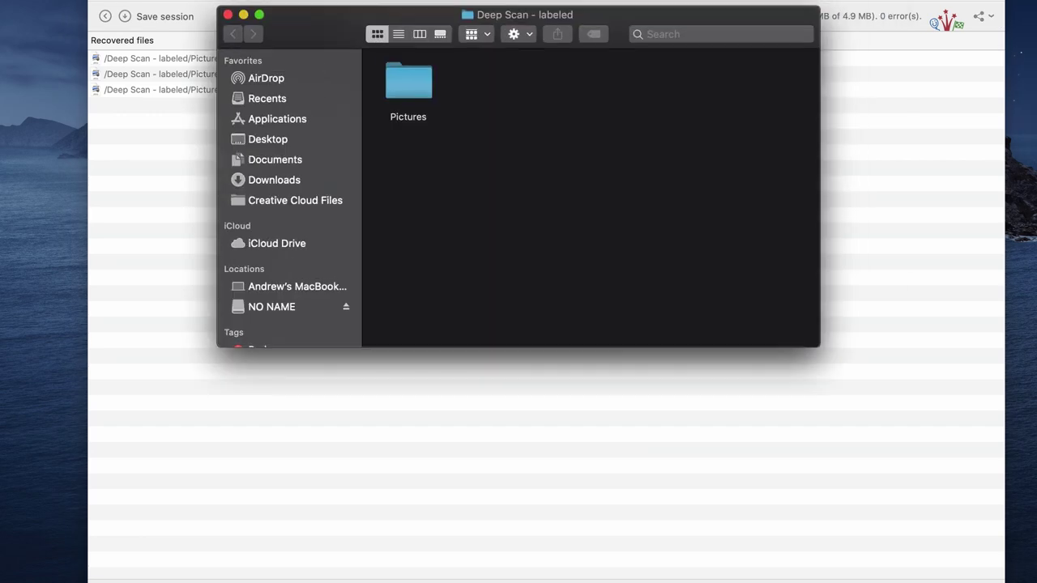
double_click(410, 92)
double_click(411, 91)
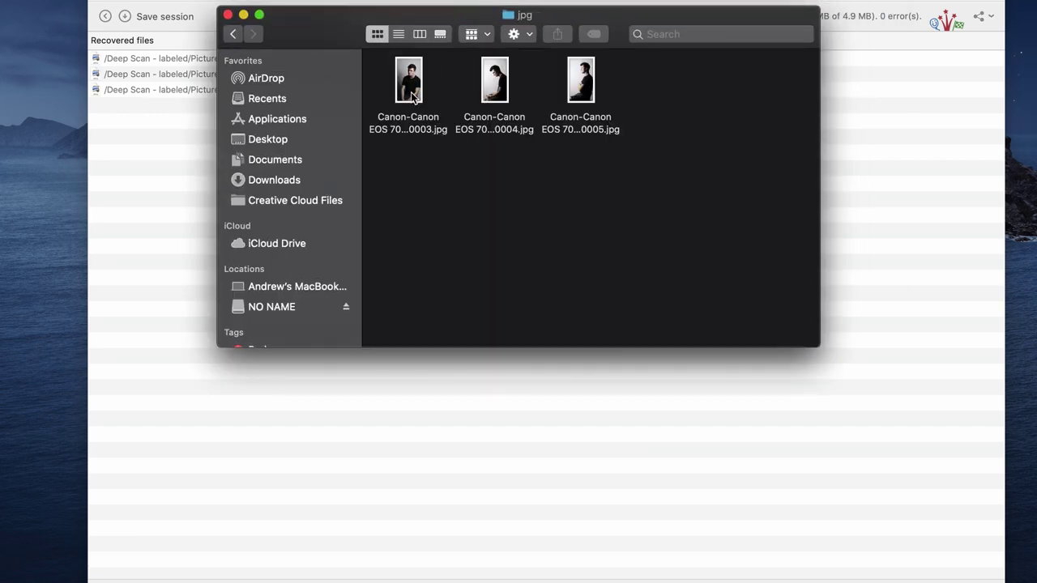